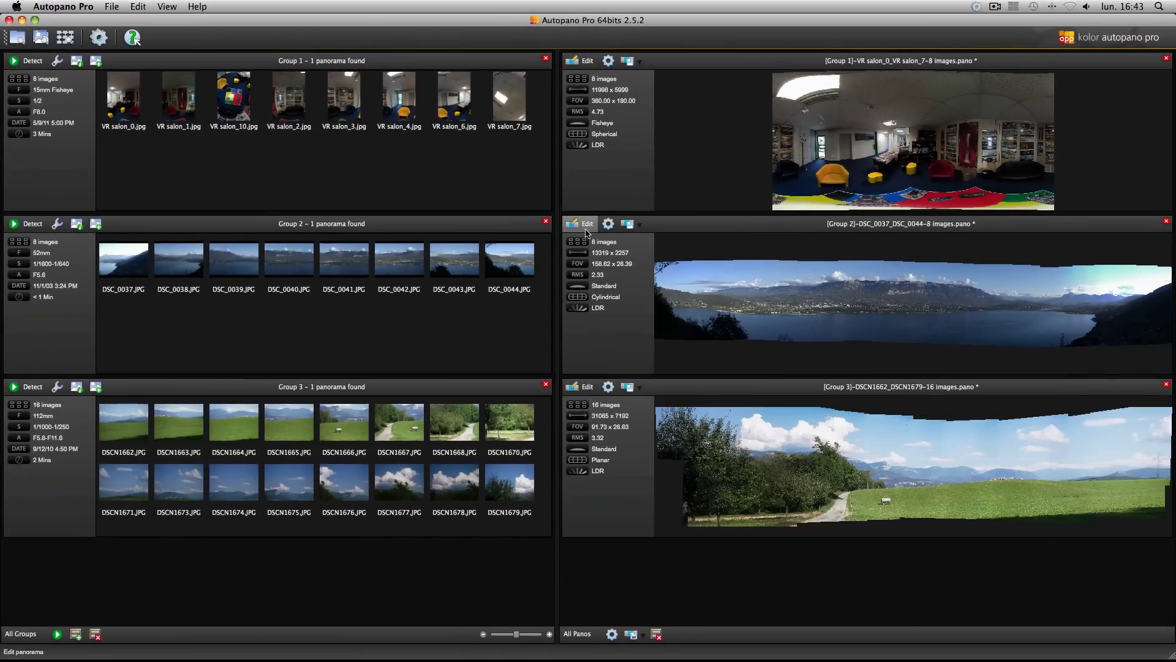
# Step: Auto-crop the Group 2 lake panorama to its filled area and open its render settings
pyautogui.click(586, 228)
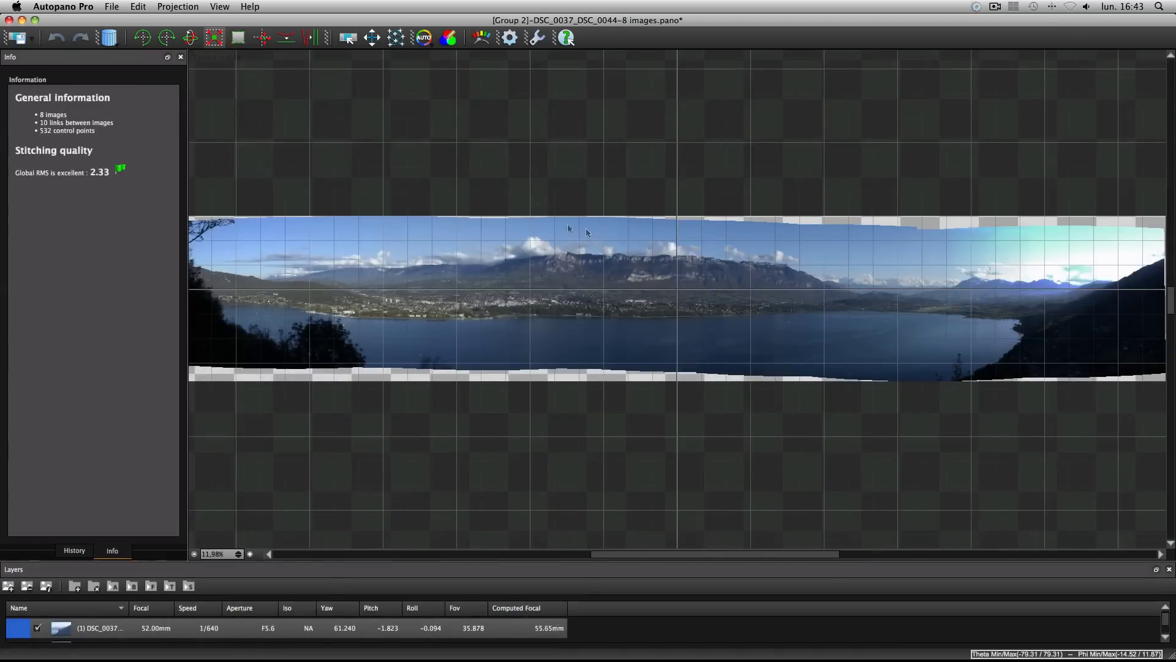
pyautogui.click(235, 38)
pyautogui.click(235, 38)
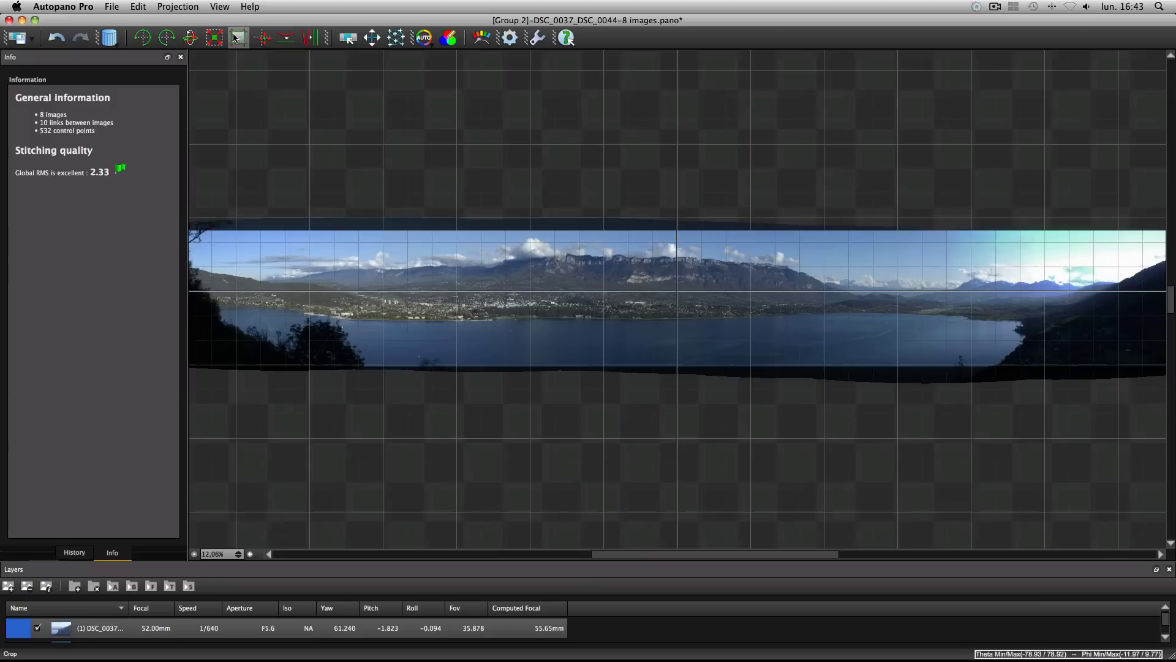
pyautogui.click(508, 37)
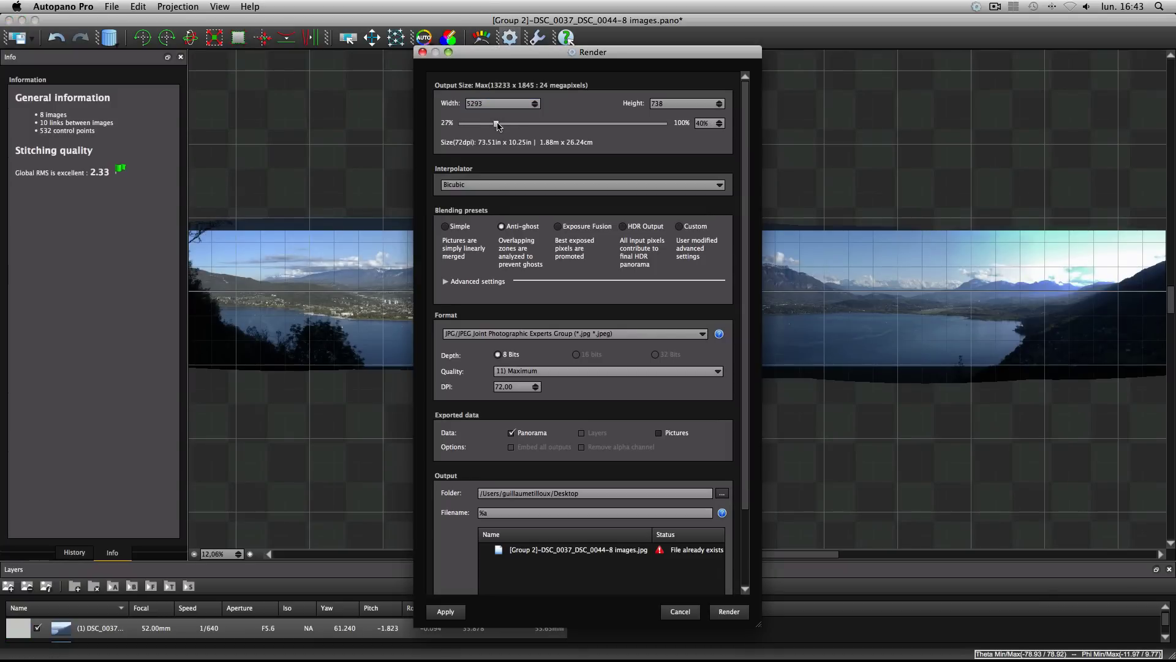
# Step: Send the cropped lake panorama to render from the render dialog
pyautogui.click(722, 608)
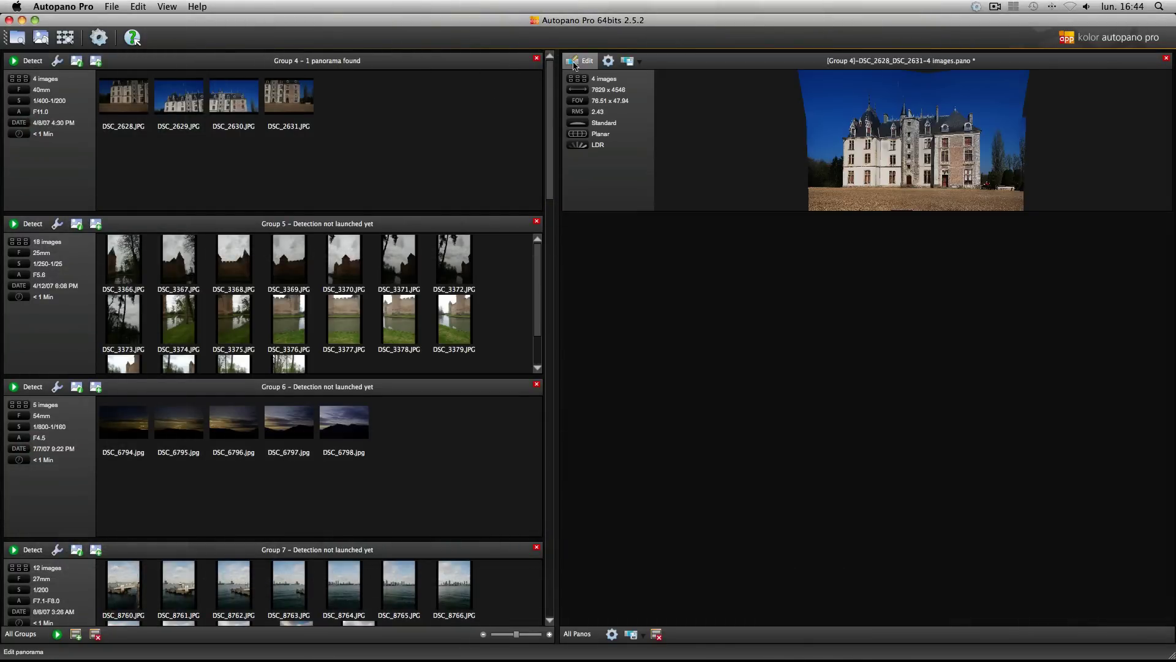
# Step: Edit the Group 4 château panorama and show its render settings
pyautogui.click(579, 63)
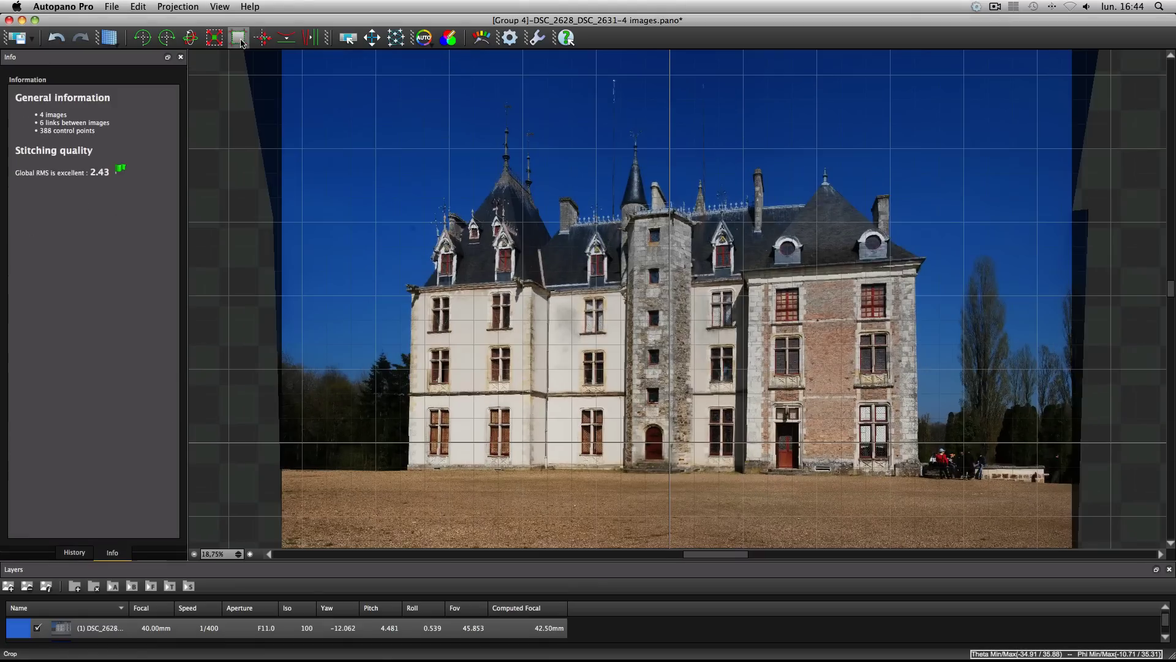
pyautogui.click(510, 37)
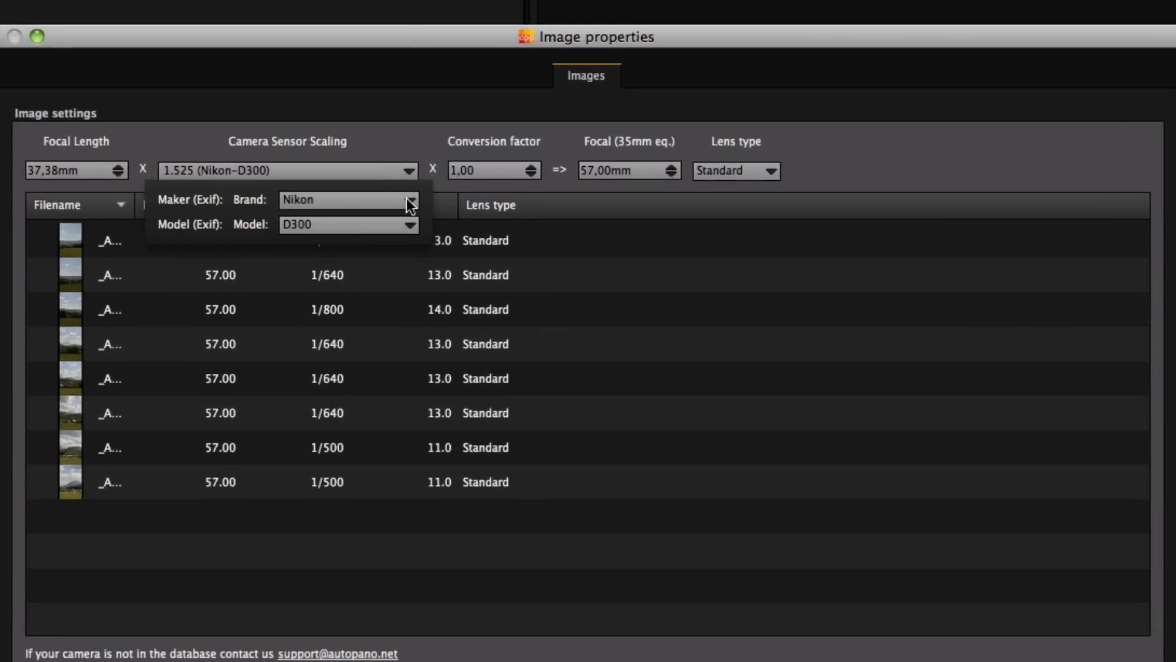
# Step: Keep Nikon as the camera brand in Image properties to list its D300 model
pyautogui.click(409, 202)
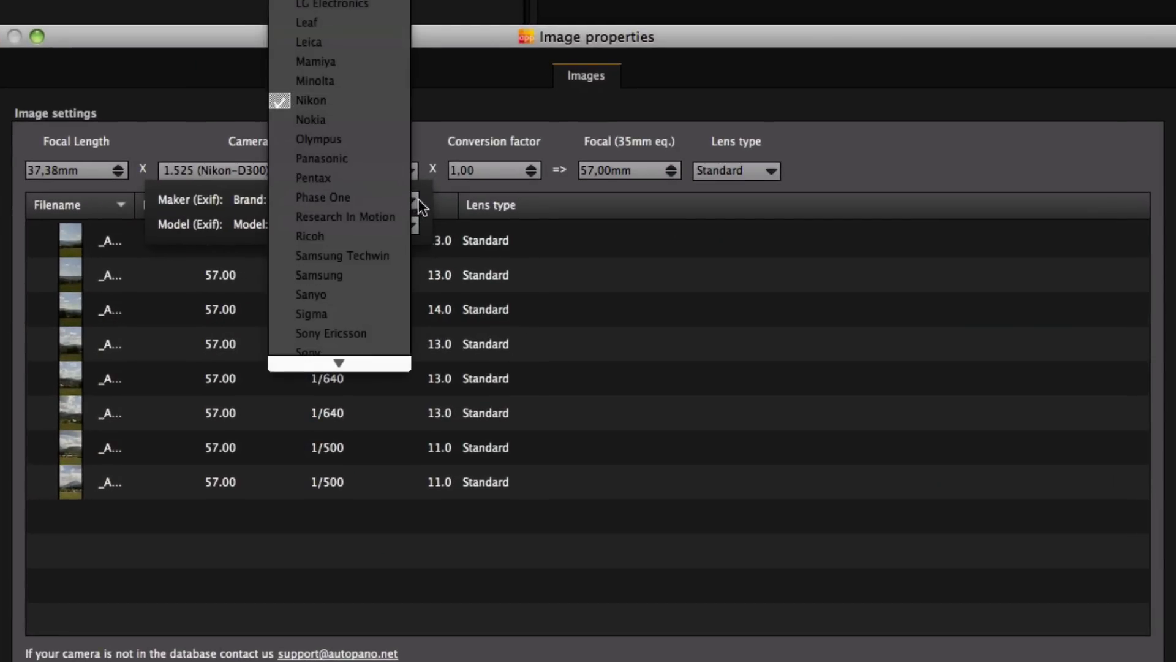
pyautogui.click(427, 208)
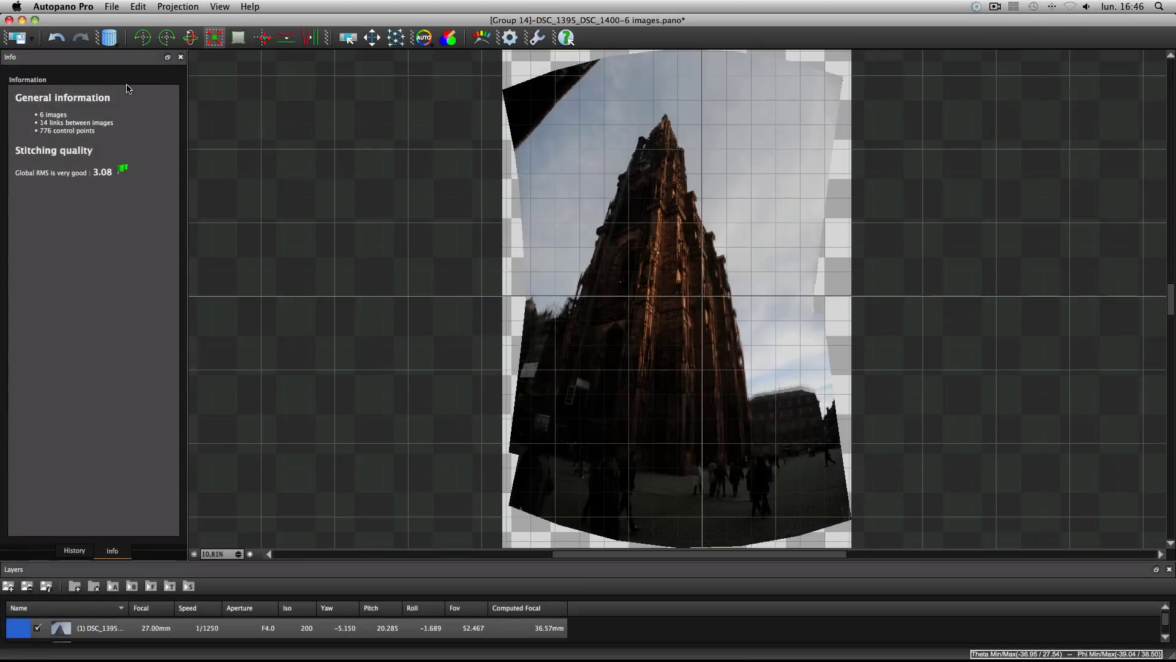
# Step: Apply the crop to the Group 14 cathedral panorama
pyautogui.press('Return')
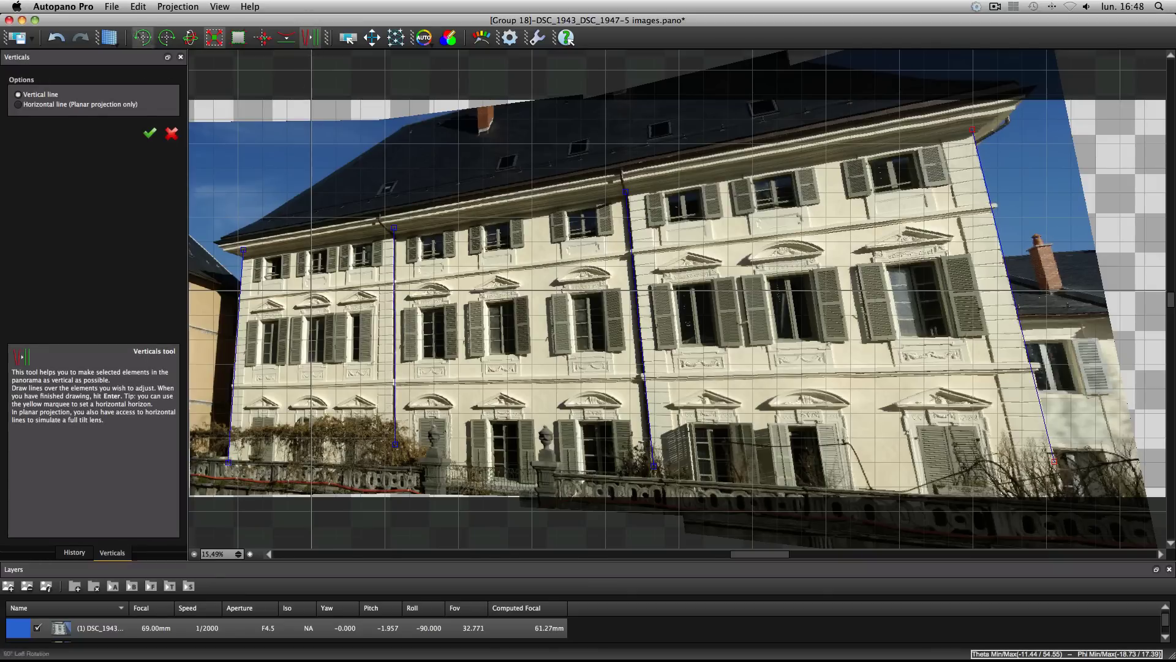
# Step: Apply the drawn vertical lines on the building, street-front and sunset-coast panoramas
pyautogui.press('Return')
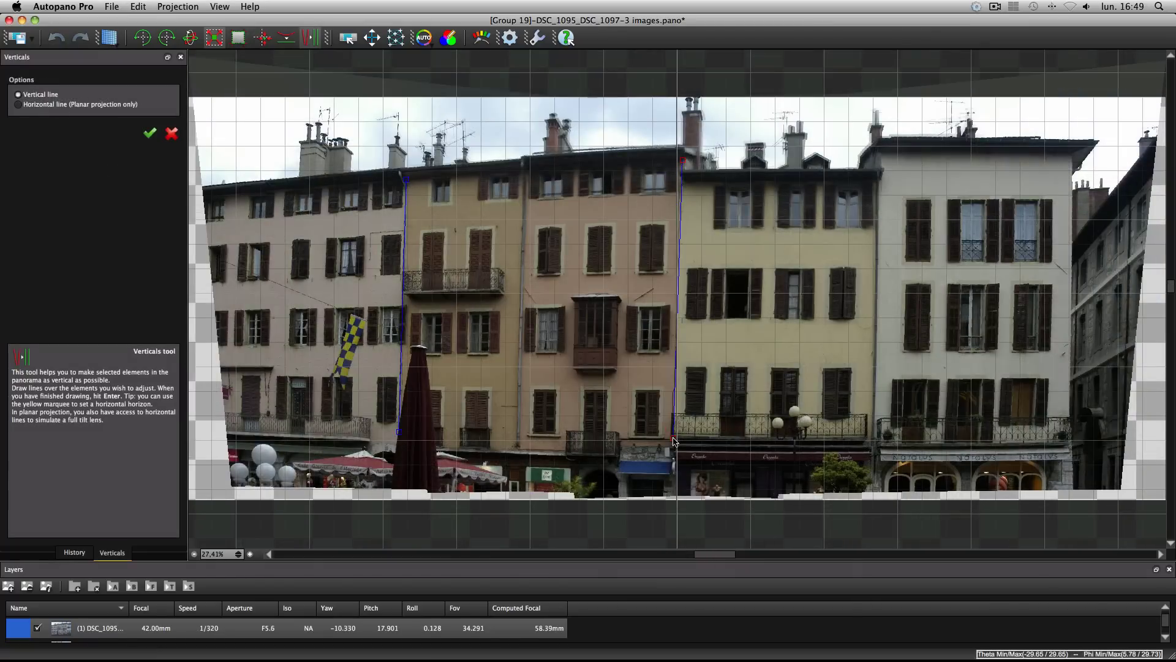
pyautogui.press('Return')
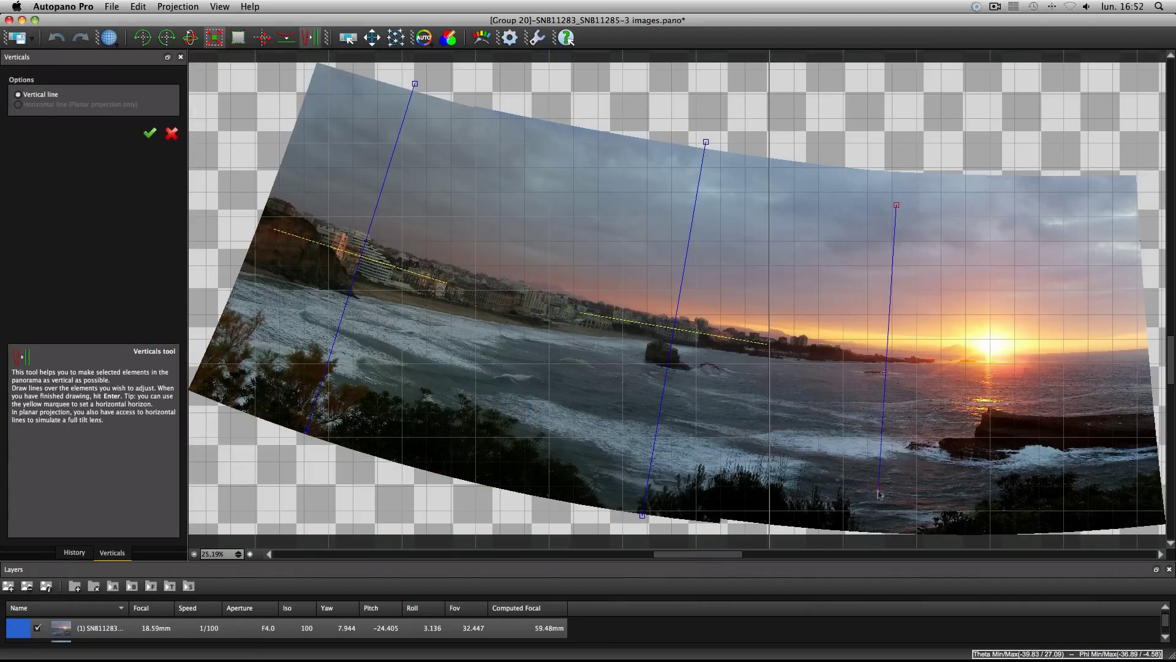
pyautogui.press('Return')
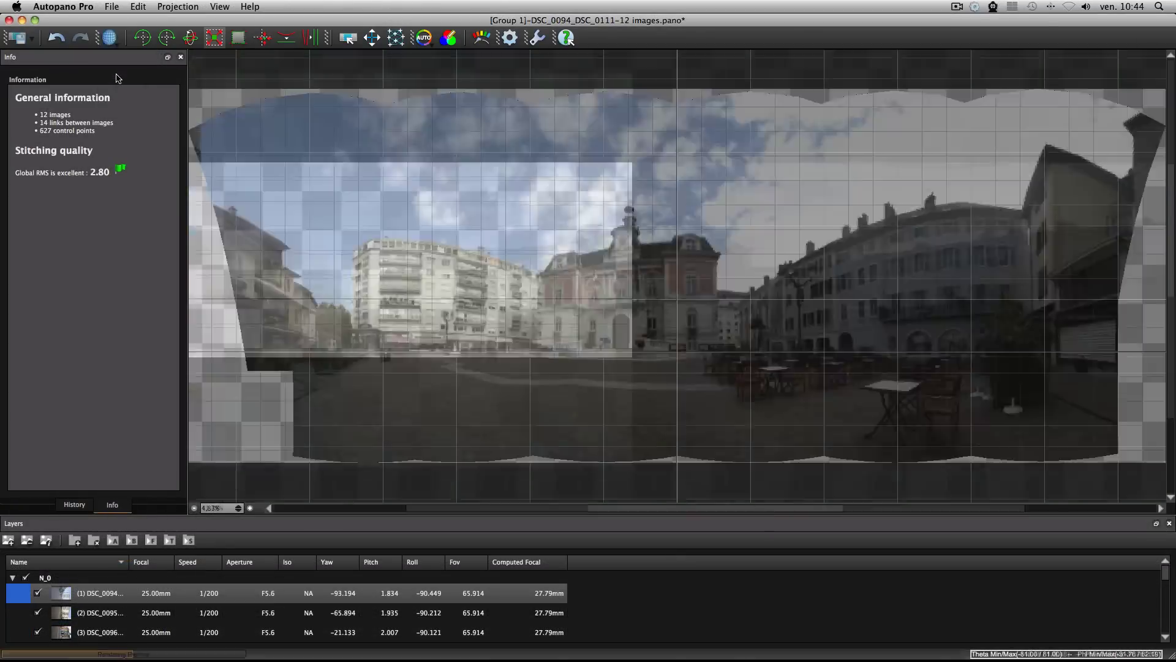
# Step: Switch the town square panorama to spherical projection after trying cylindrical
pyautogui.click(110, 37)
pyautogui.click(116, 79)
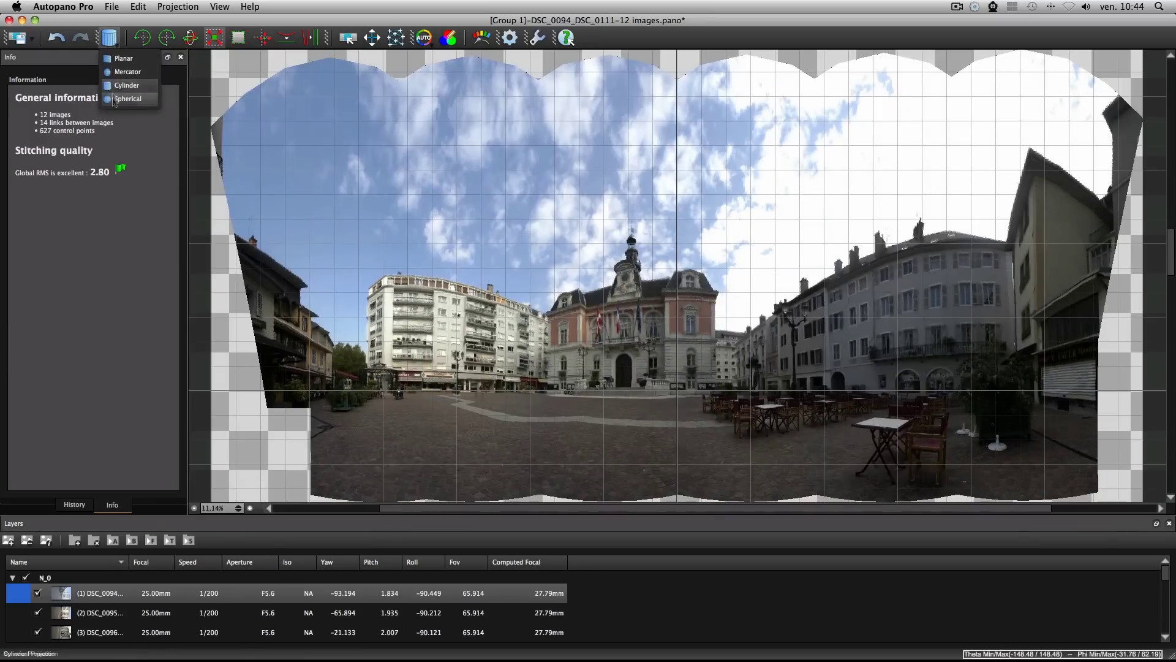
pyautogui.click(114, 100)
# Step: Turn on HDR tone mapping and pull the crop's lower-right corner inward
pyautogui.click(424, 38)
pyautogui.click(425, 85)
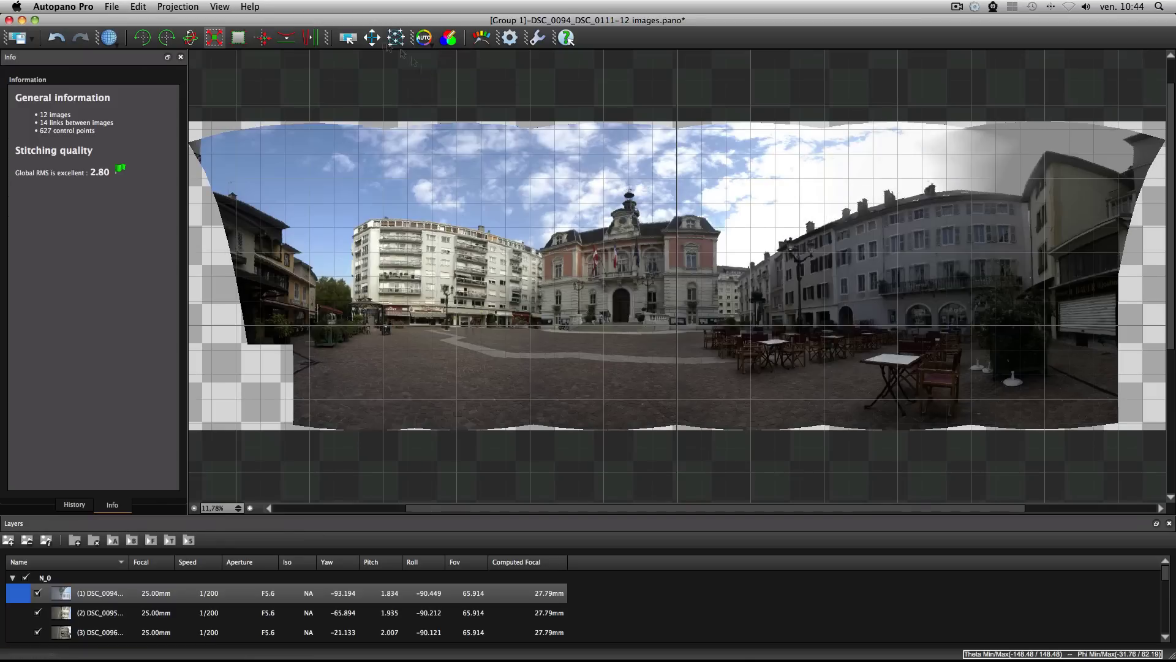
pyautogui.click(238, 37)
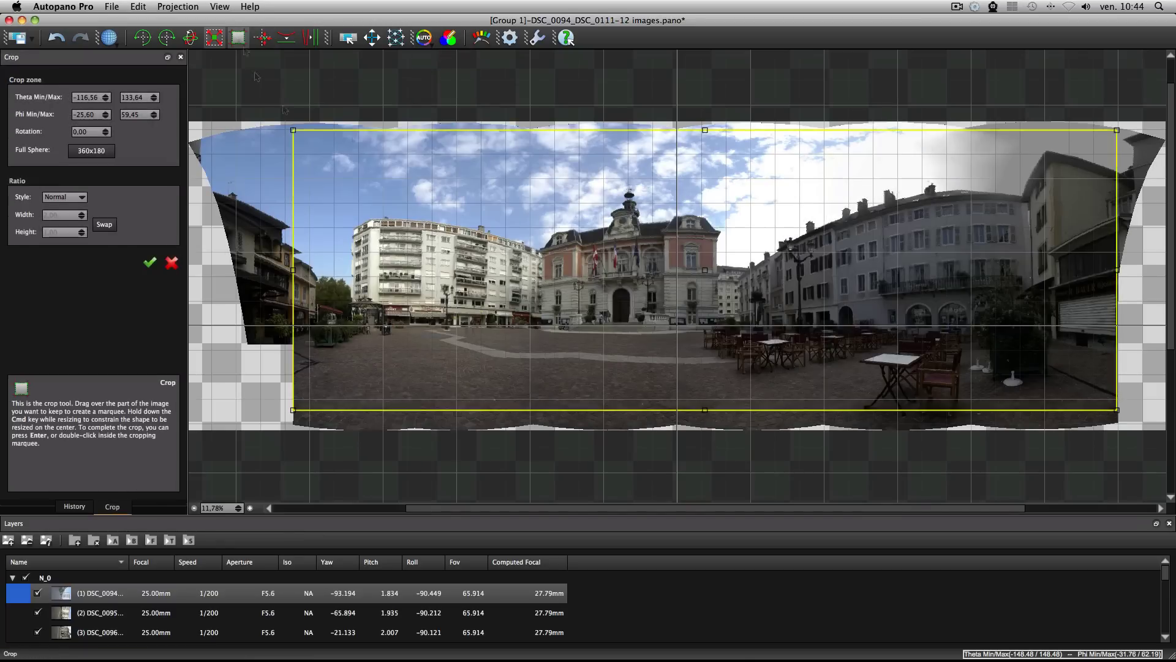
pyautogui.moveTo(1117, 411); pyautogui.dragTo(1055, 377)
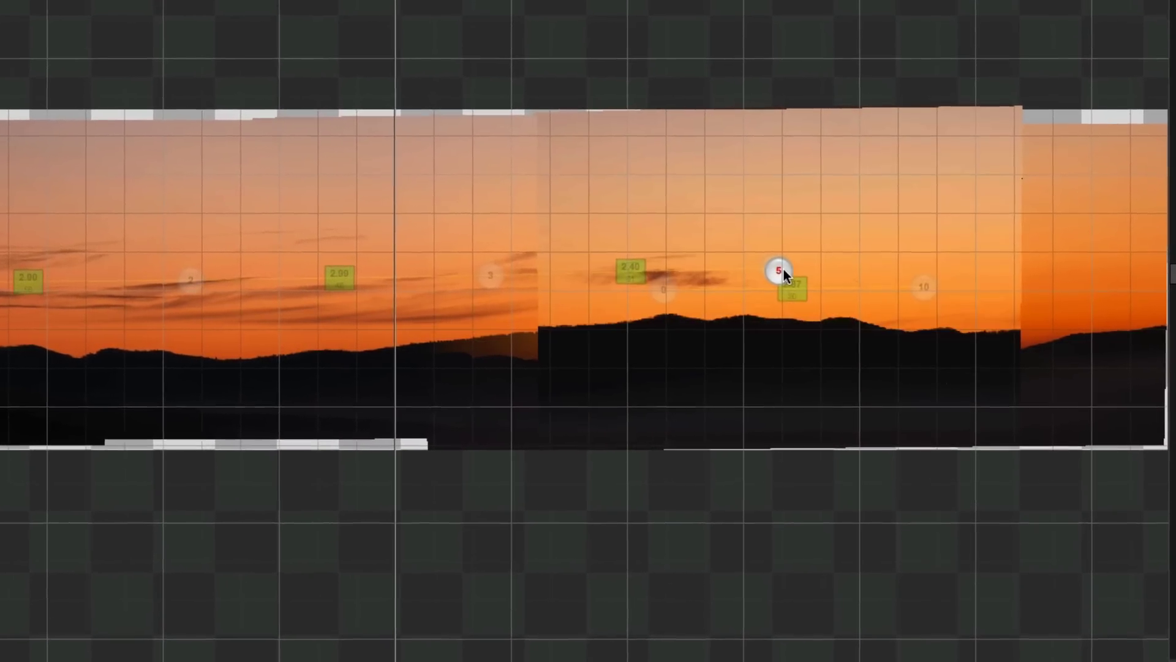
# Step: Add control points linking crw_8329.tif and crw_8330.tif in the Control Point Editor
pyautogui.click(779, 271)
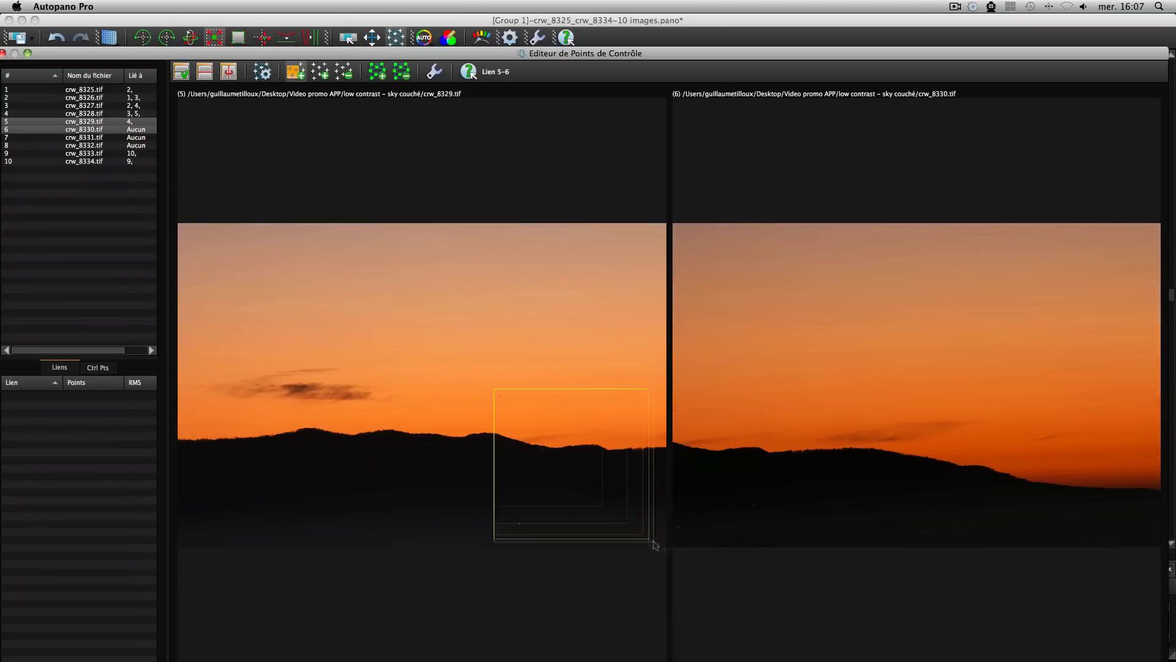
pyautogui.moveTo(663, 549)
pyautogui.mouseDown()
pyautogui.moveTo(670, 512)
pyautogui.moveTo(651, 493)
pyautogui.mouseUp()
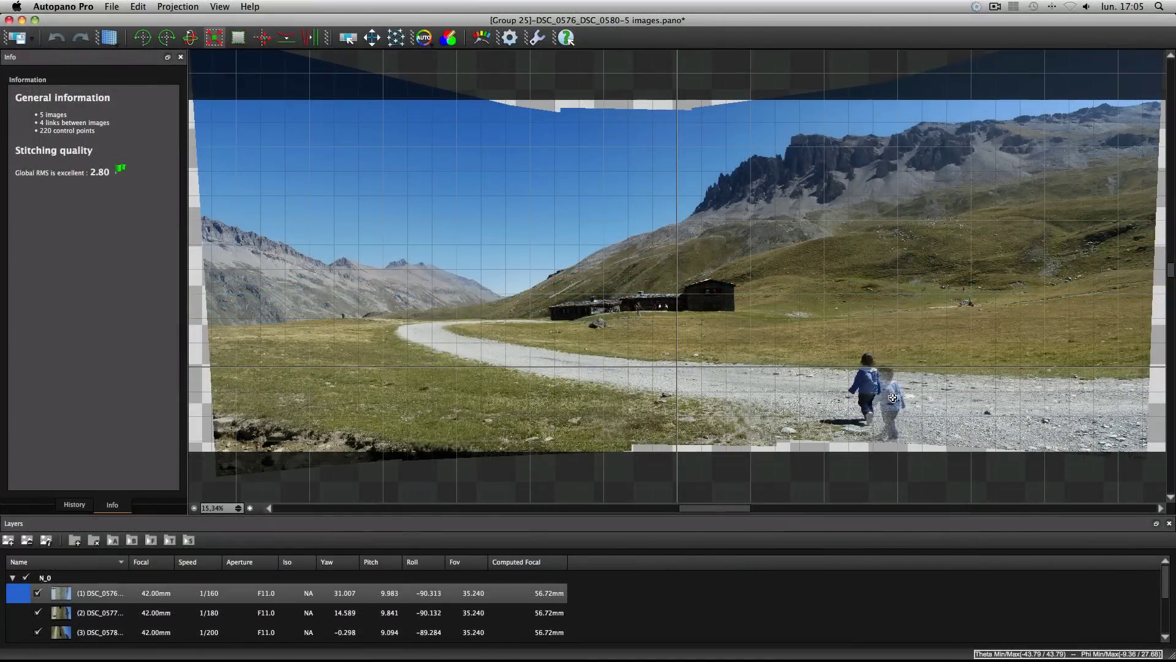
# Step: Zoom in to inspect the Group 25 mountain path panorama, then queue it for rendering
pyautogui.scroll(5, 890, 397)
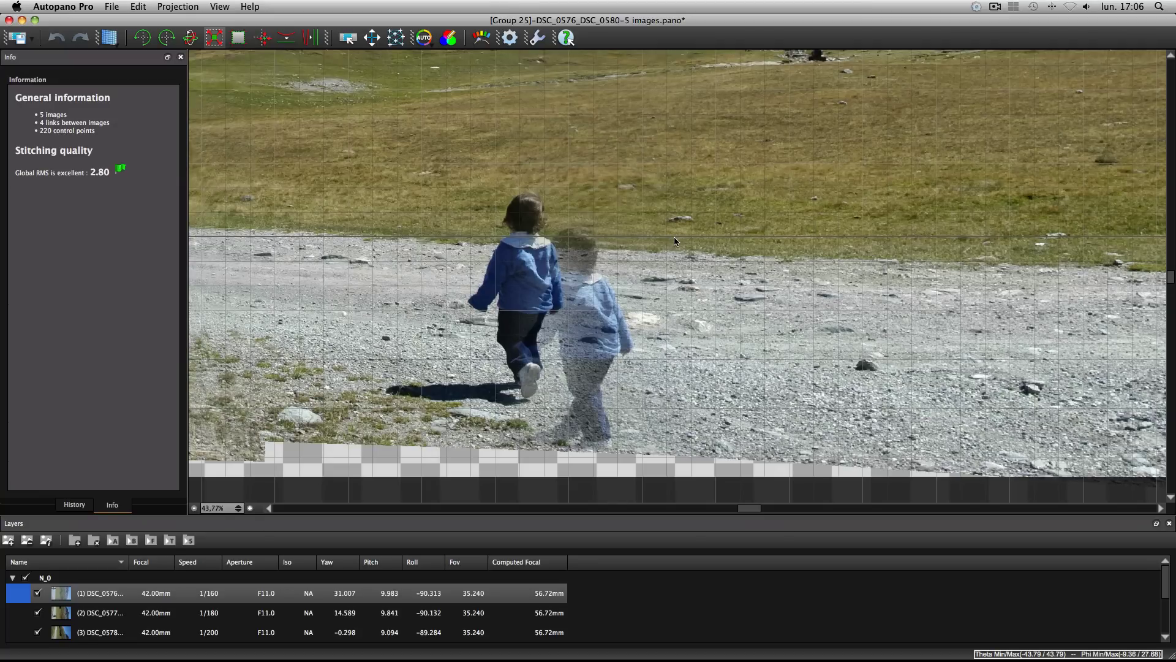
pyautogui.scroll(-5, 676, 240)
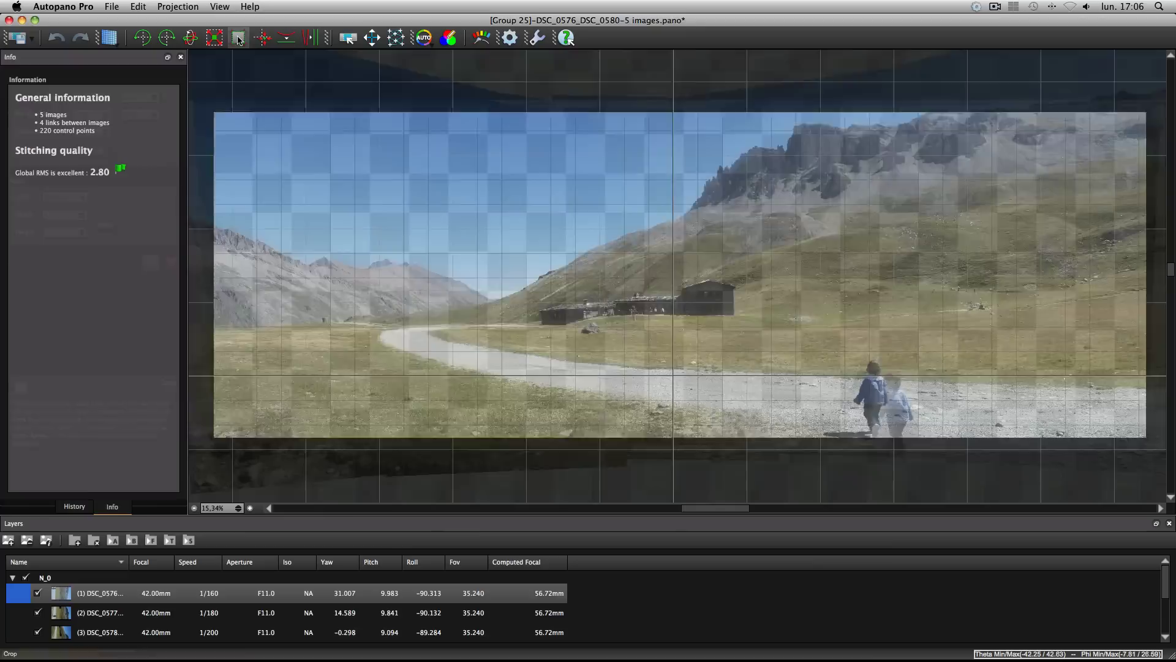
pyautogui.click(509, 37)
pyautogui.click(733, 615)
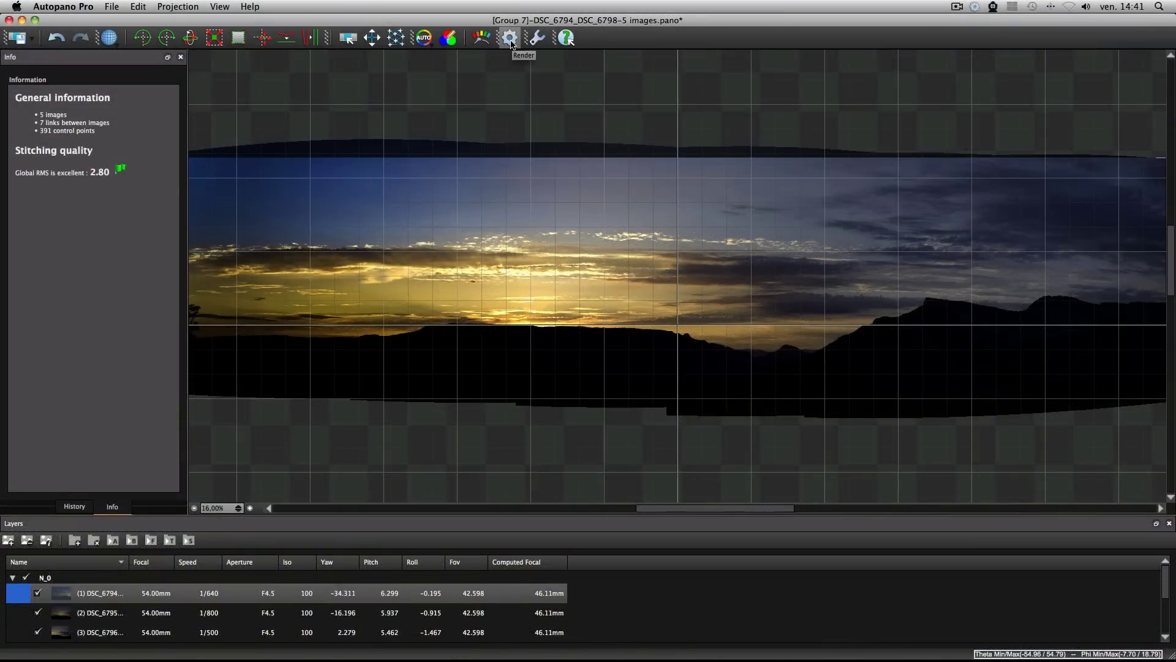
# Step: Render the Group 7 sunset panorama as JPG with the Anti-ghost blending preset
pyautogui.click(510, 38)
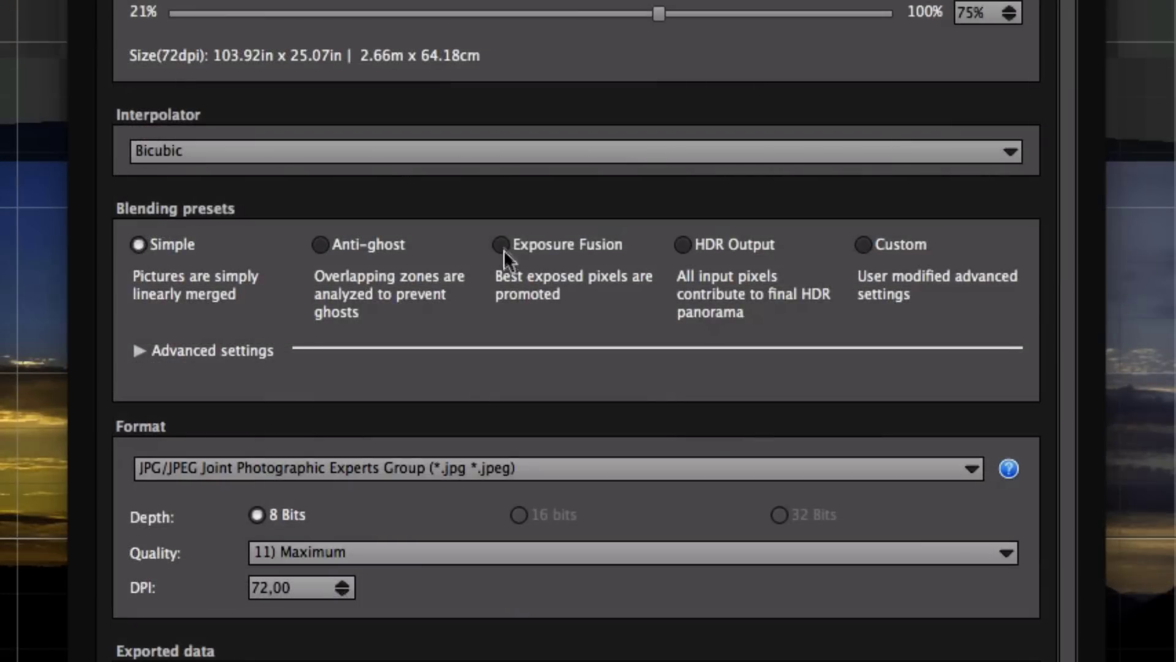
pyautogui.click(321, 245)
pyautogui.click(325, 469)
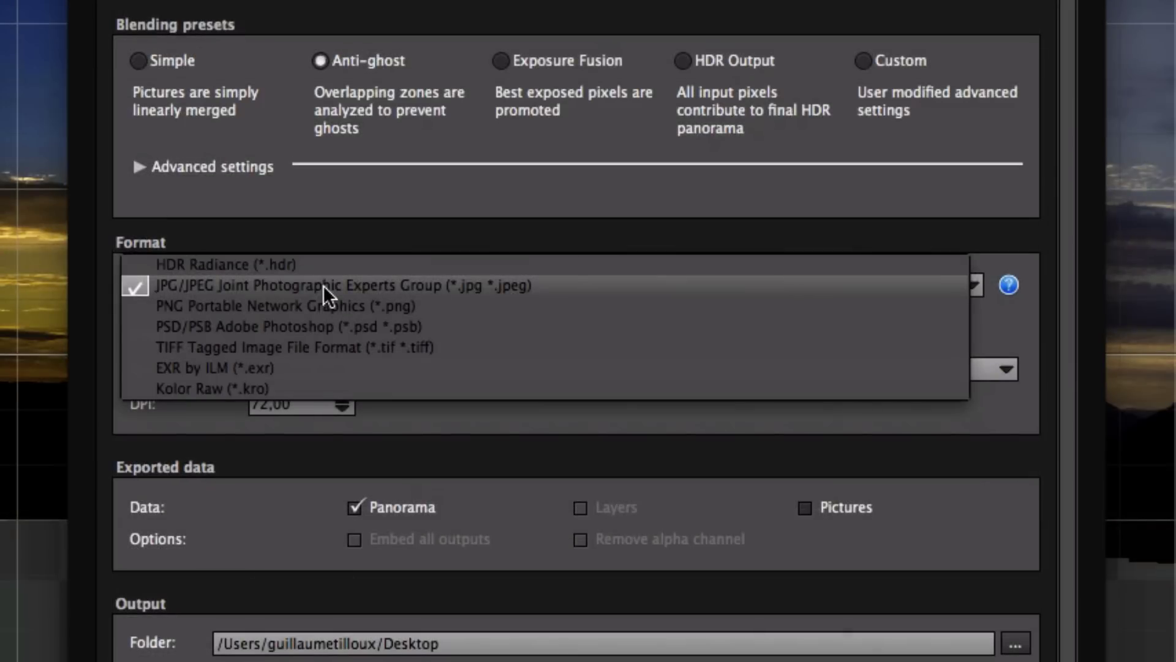
pyautogui.click(322, 285)
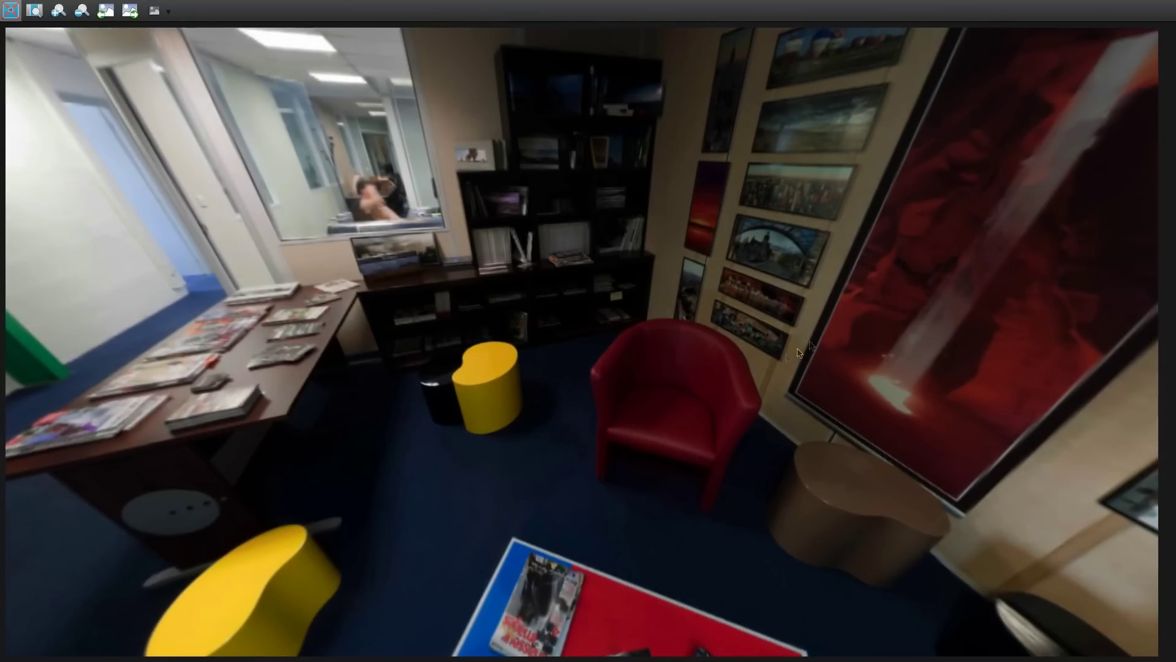
# Step: Rotate the office virtual tour view toward the corner lined with framed panoramic prints
pyautogui.moveTo(799, 353); pyautogui.dragTo(363, 448)
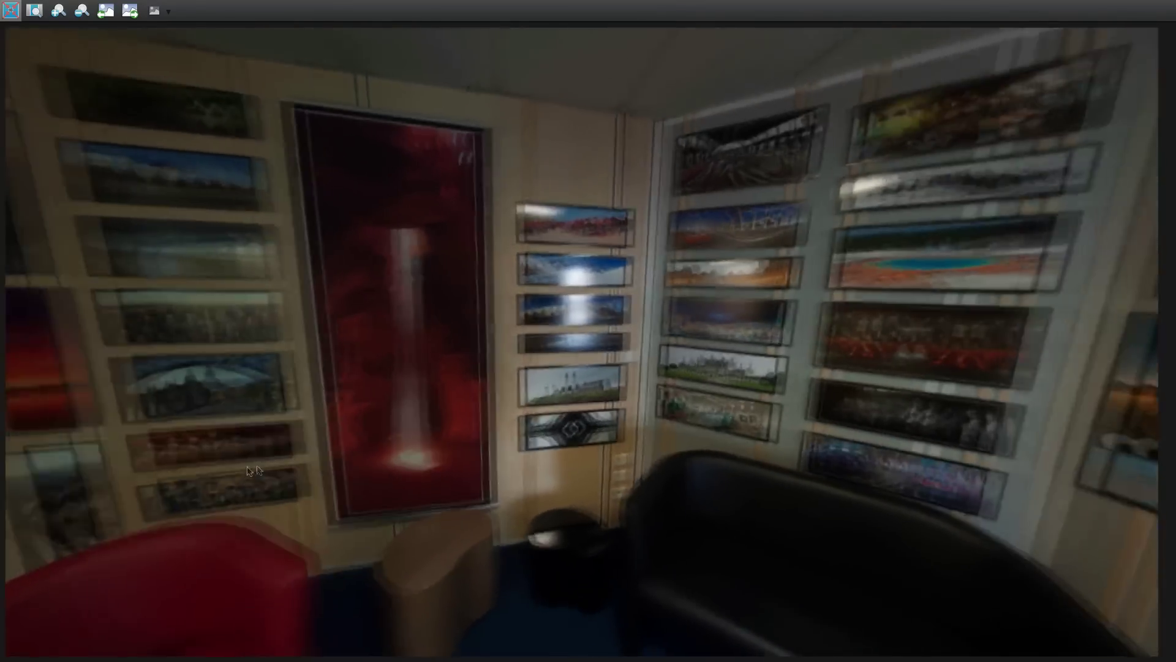